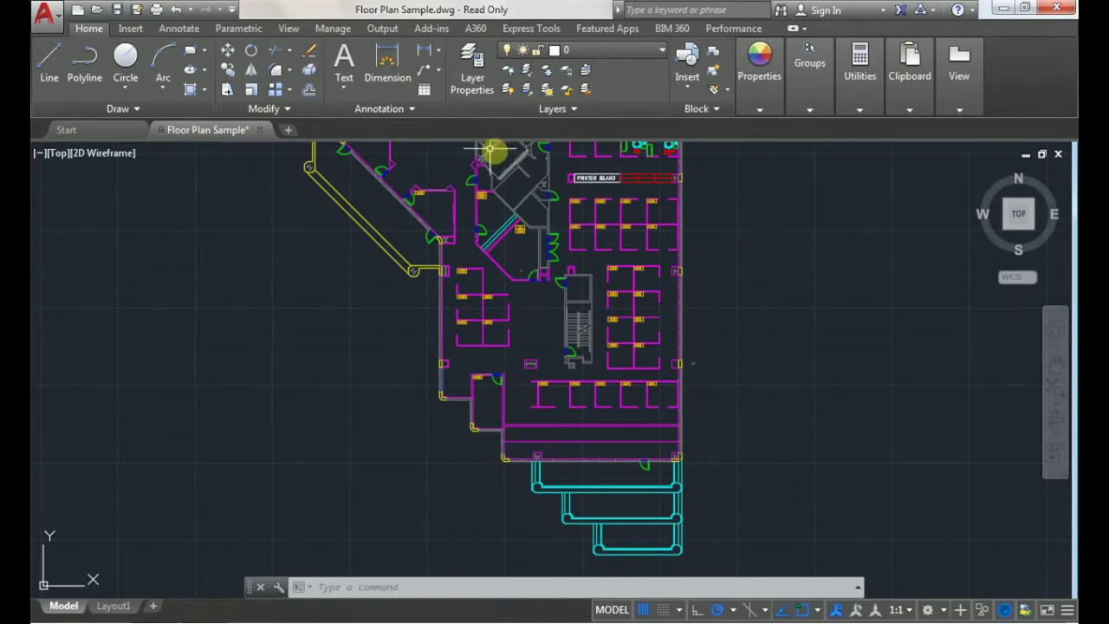
Create a new layer named POINTS in the layer manager.
middle_drag(715, 312, 712, 281)
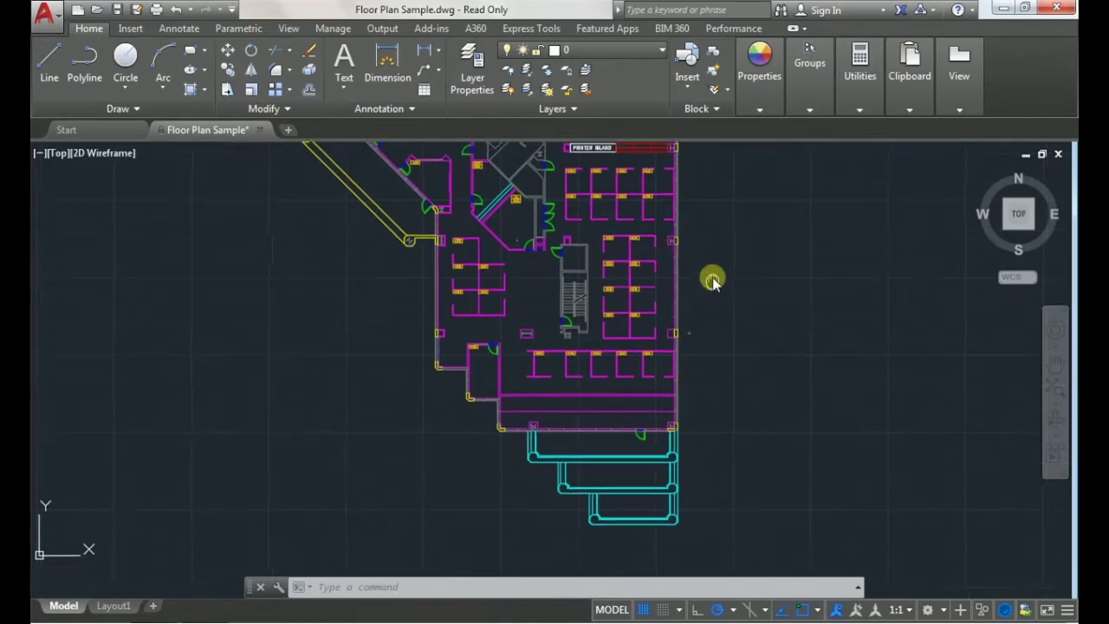
click(471, 69)
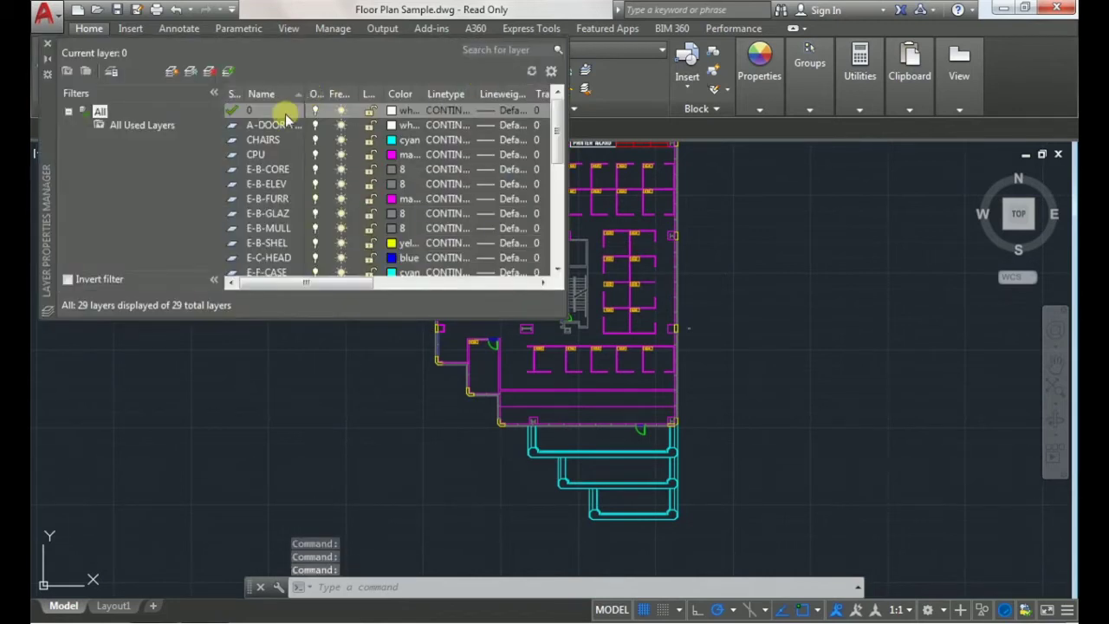
scroll(387, 193, down, 2)
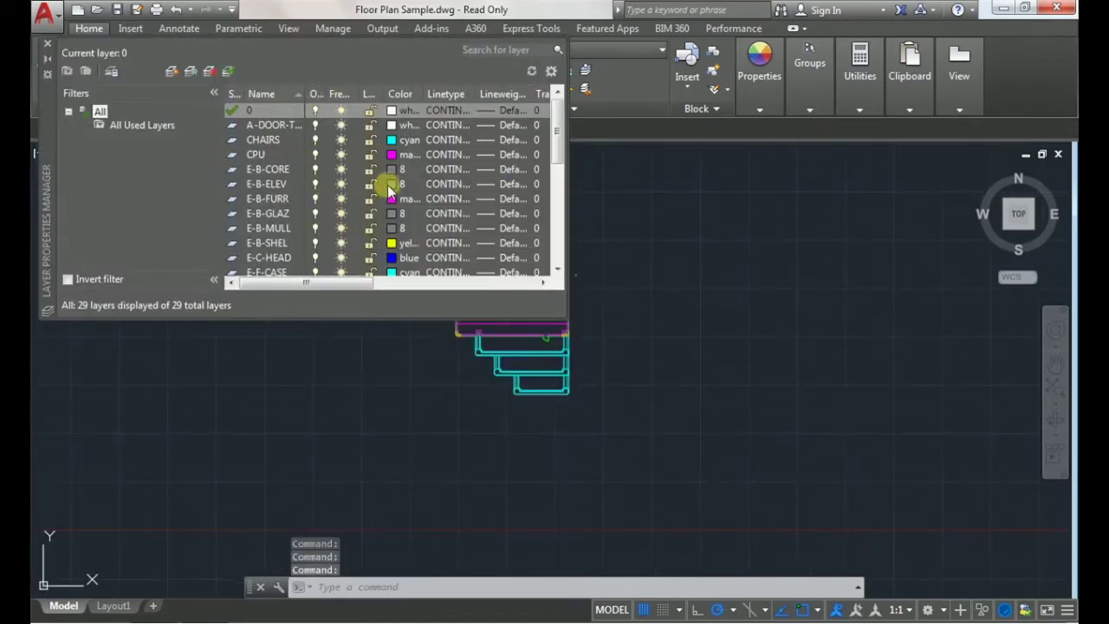
scroll(387, 189, up, 2)
click(180, 71)
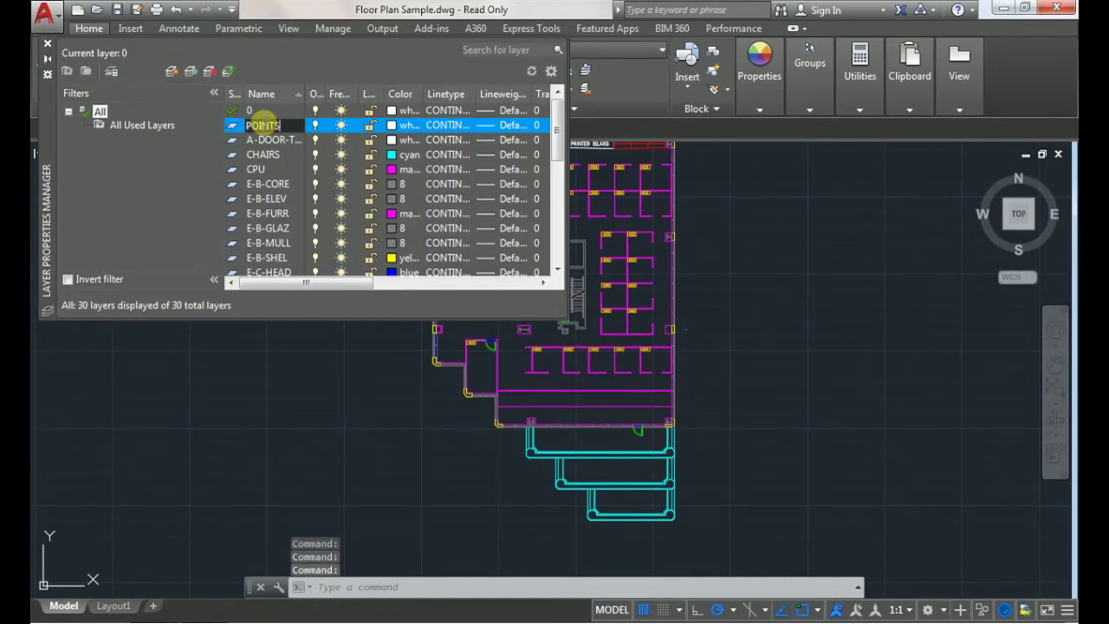
key(Return)
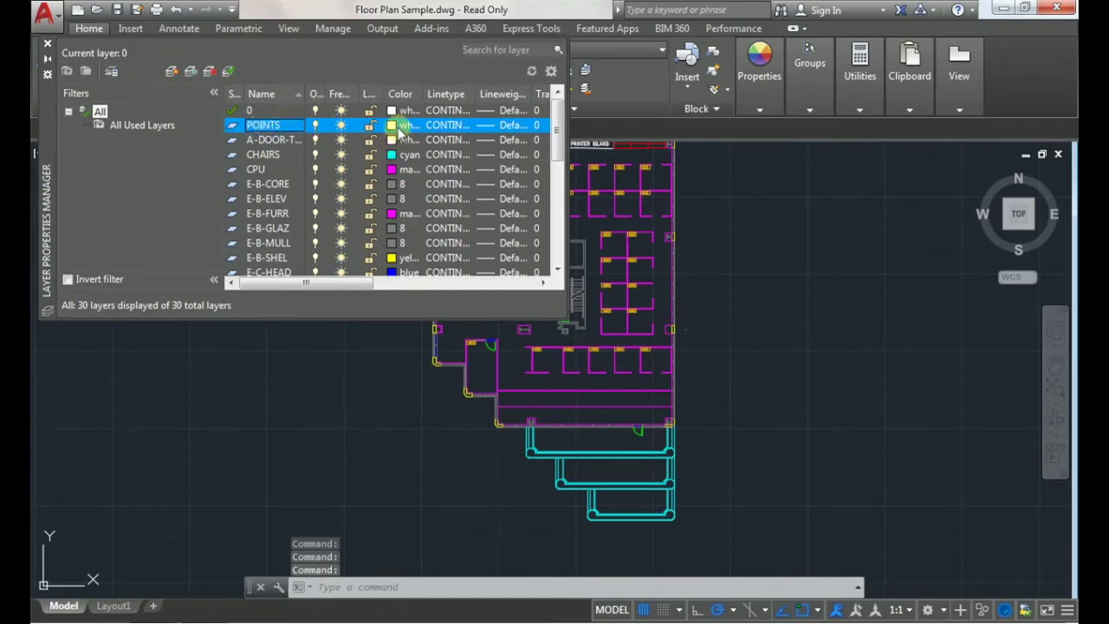
Set the POINTS layer's colour to yellow and close the layer manager.
click(399, 126)
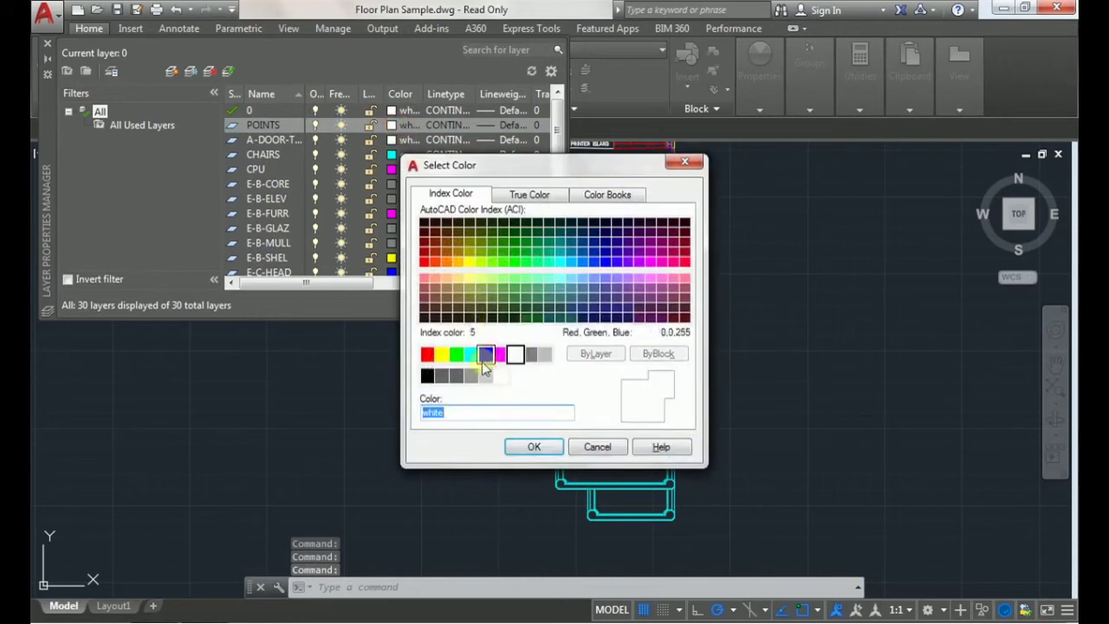
drag(544, 164, 360, 159)
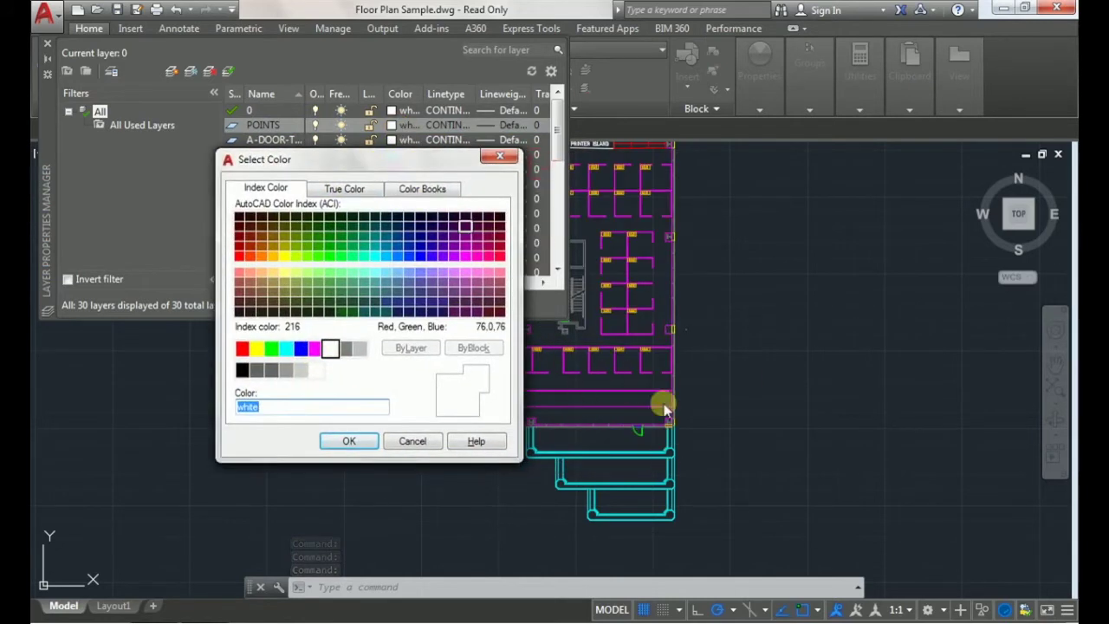
click(257, 347)
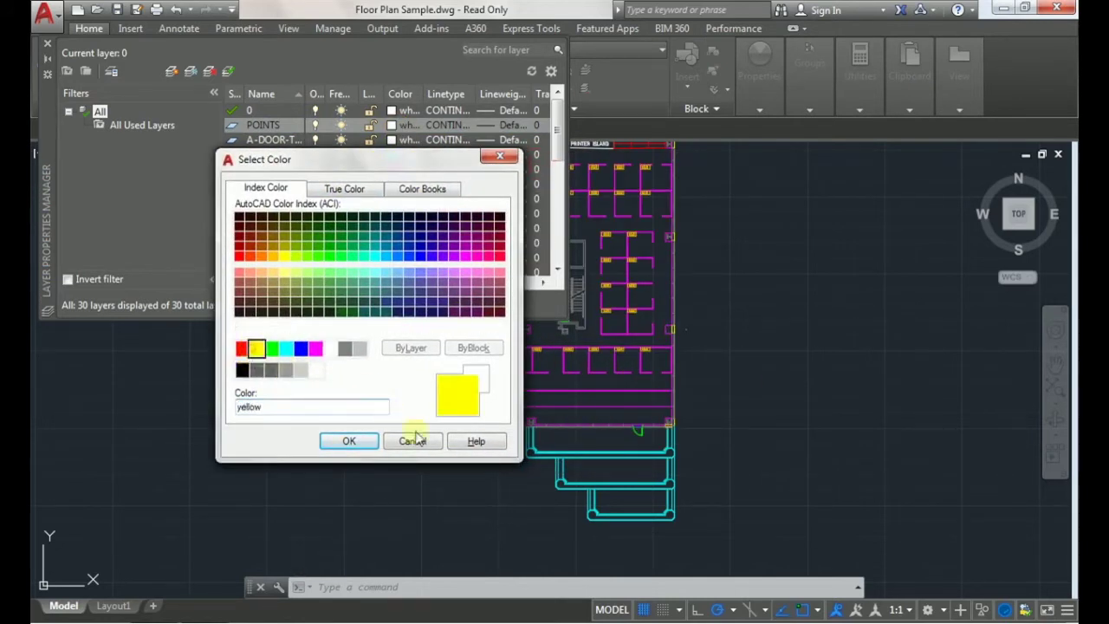
click(369, 443)
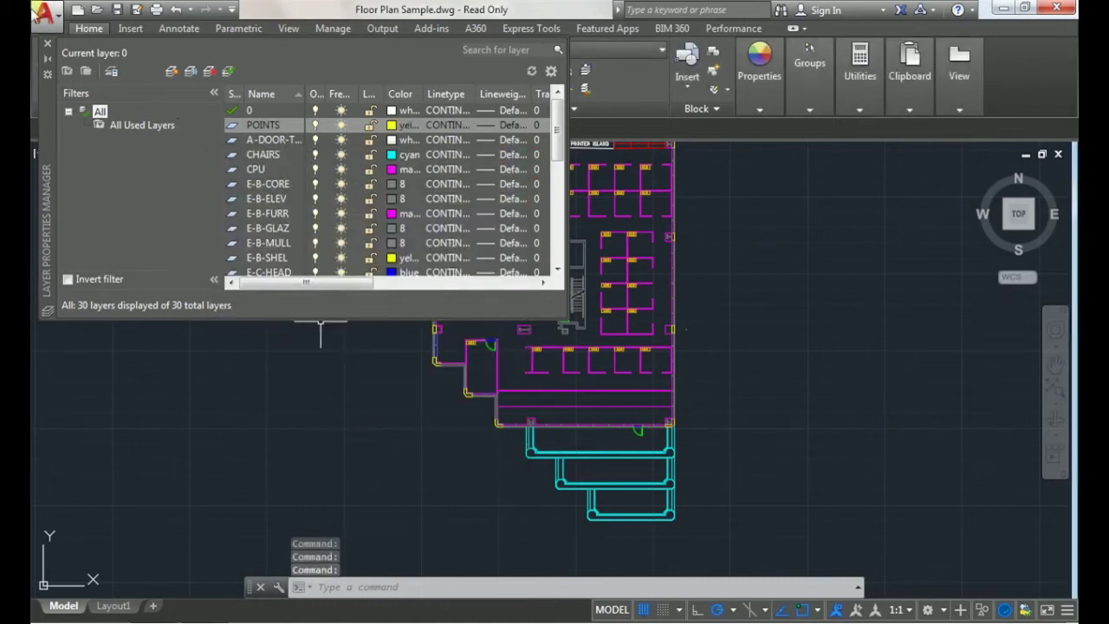
click(47, 53)
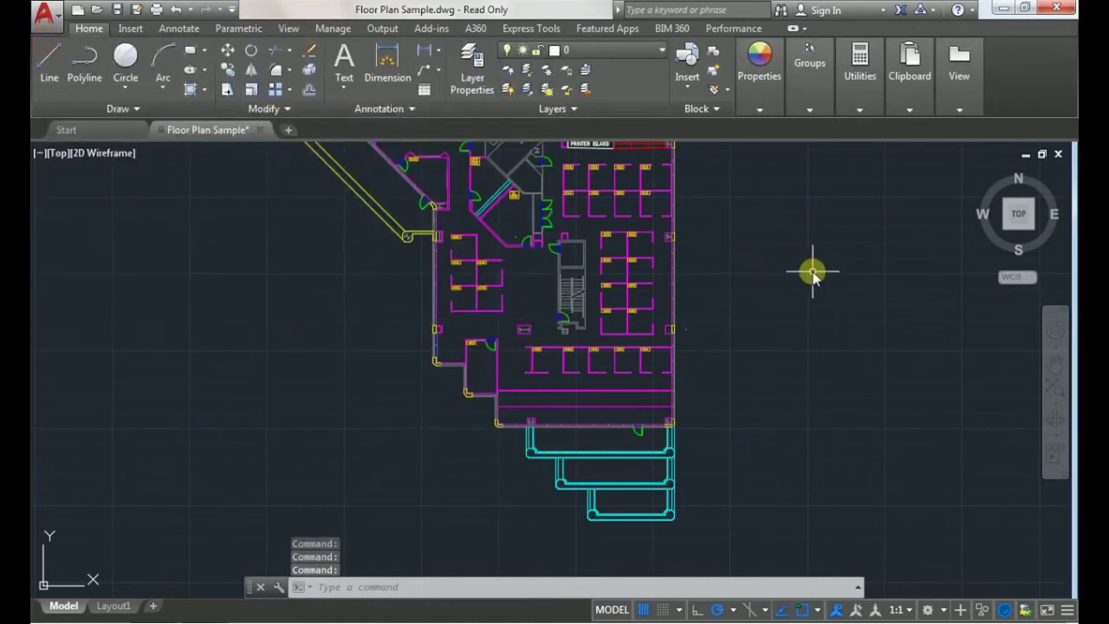
Set the point style to the circle with a diagonal cross, keeping the size relative to the screen.
click(861, 111)
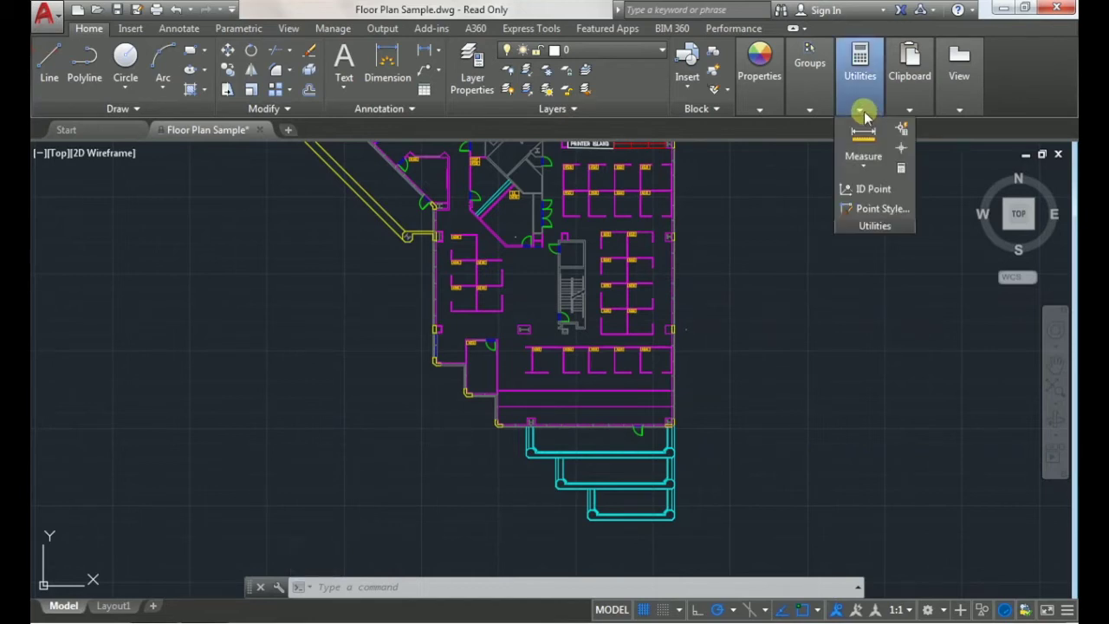
click(880, 210)
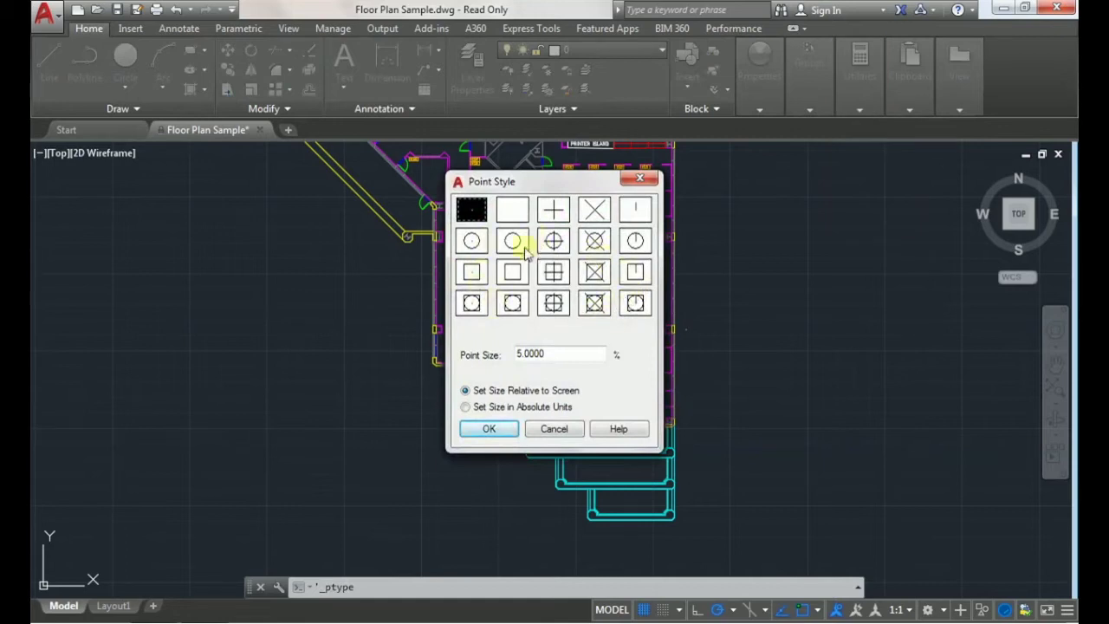
click(594, 242)
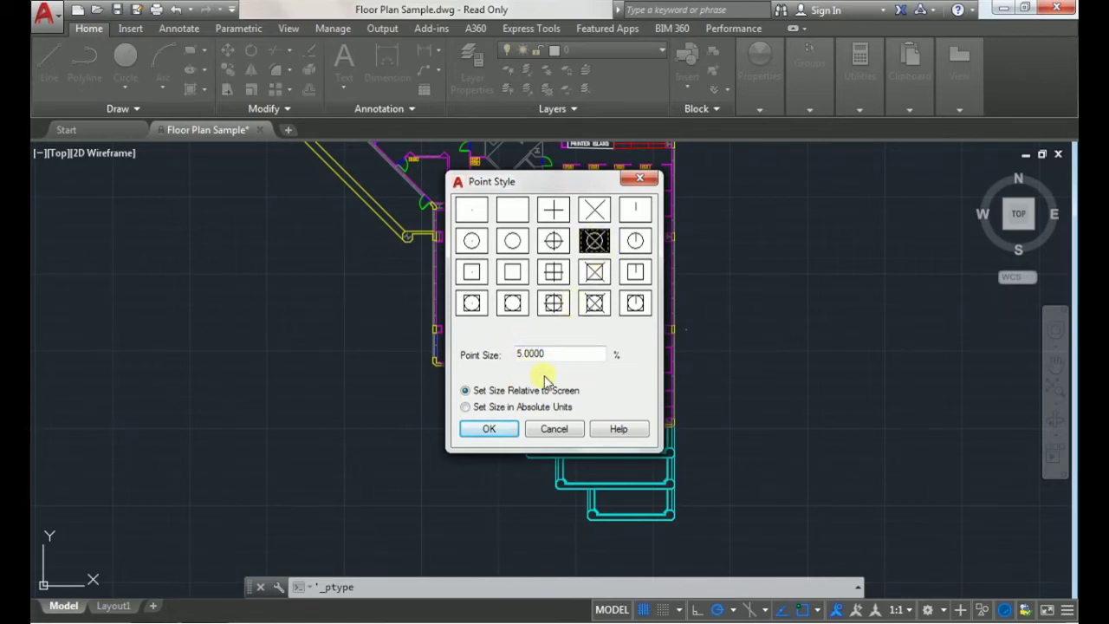
click(491, 429)
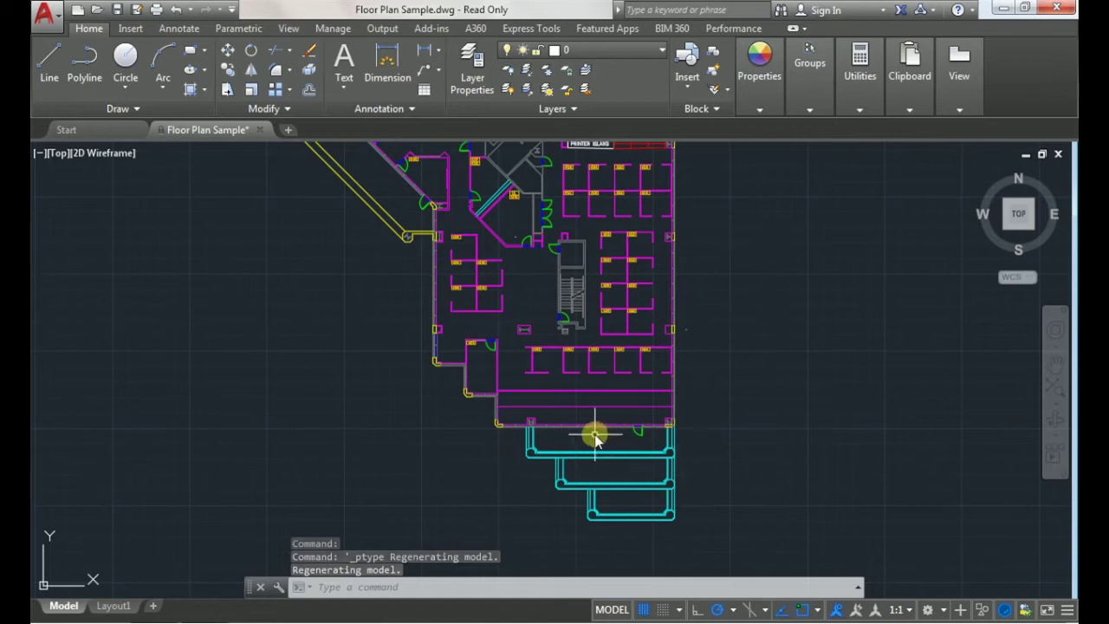
Make POINTS the current layer.
scroll(594, 433, up, 2)
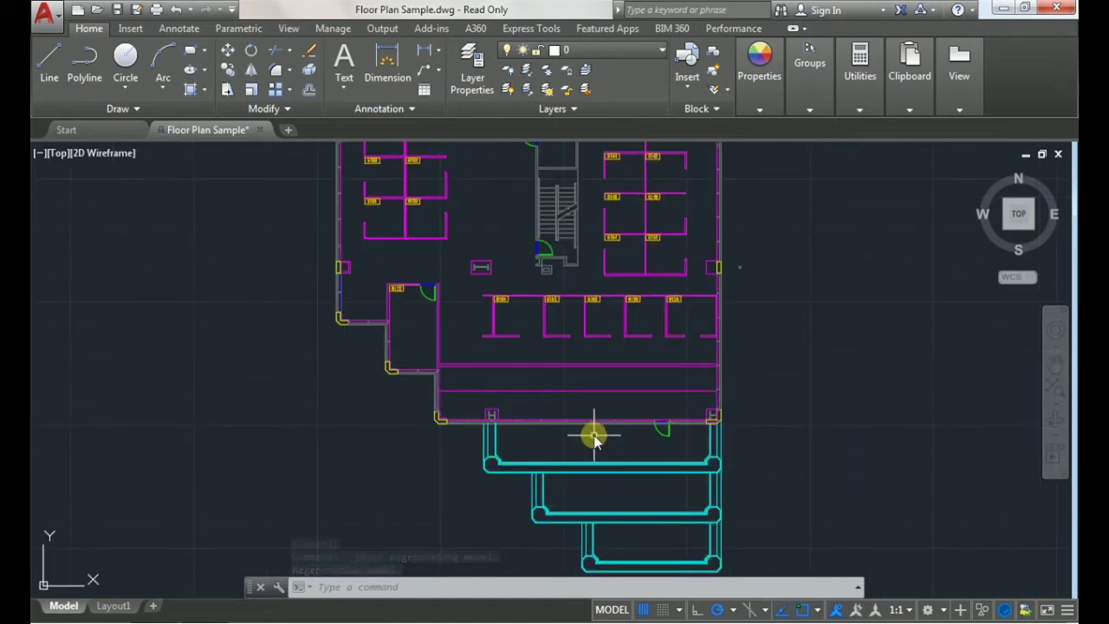
click(582, 50)
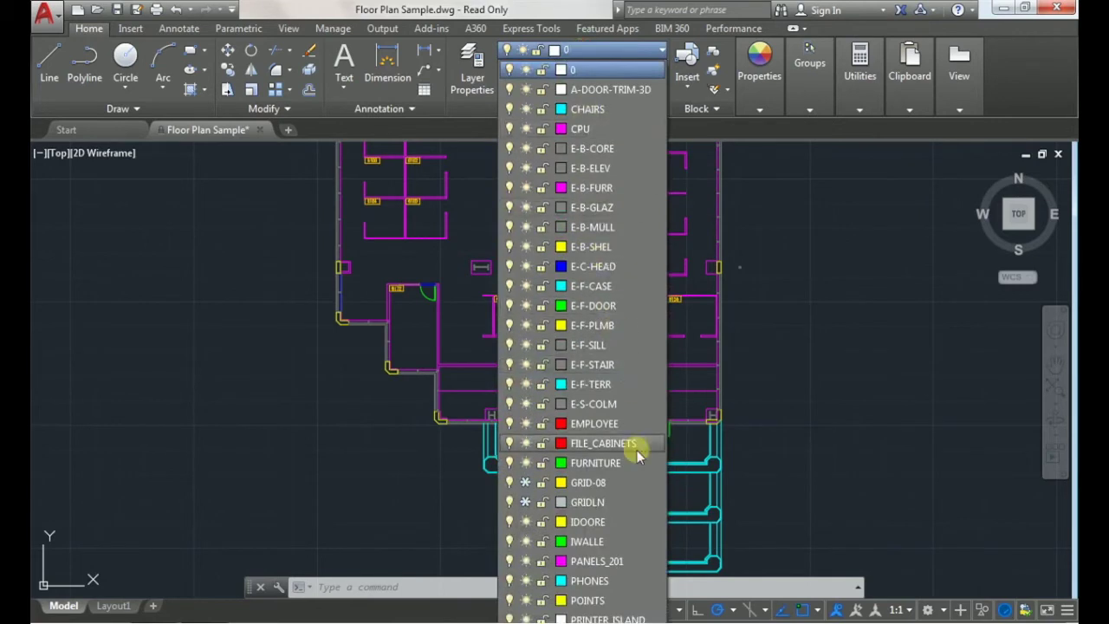
click(607, 600)
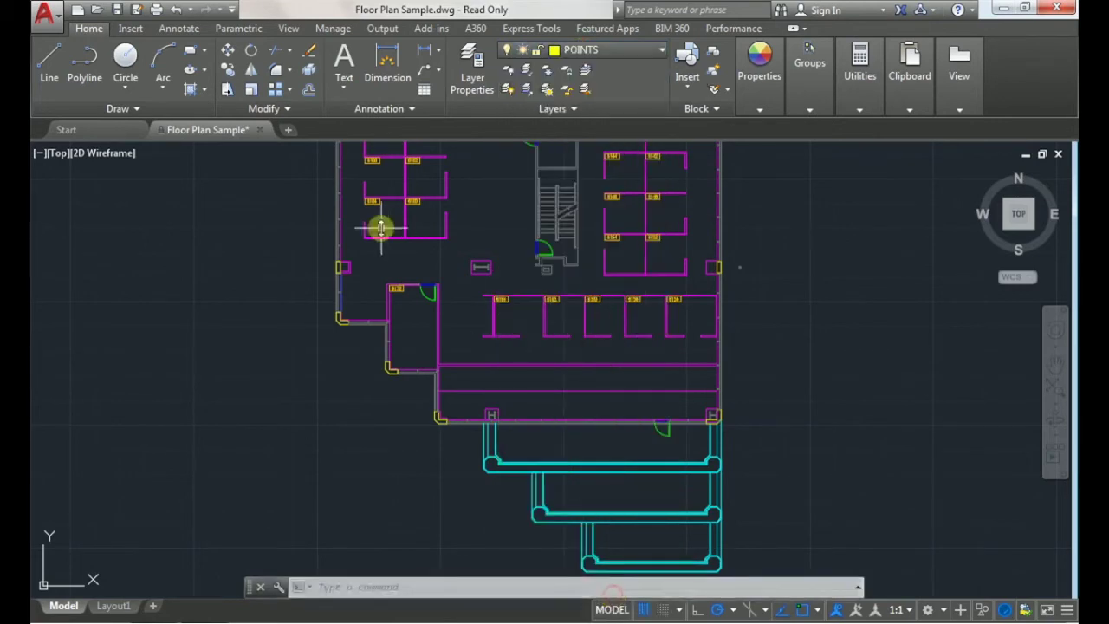
Divide the long horizontal line in the building's lowest room into 4 segments with point markers.
click(136, 110)
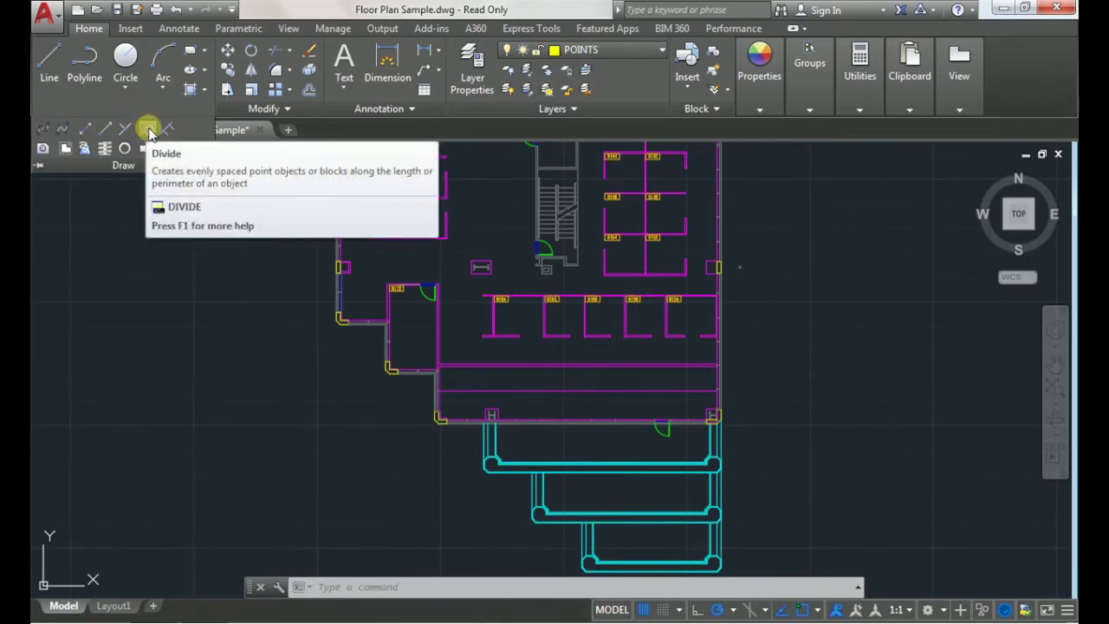
click(149, 130)
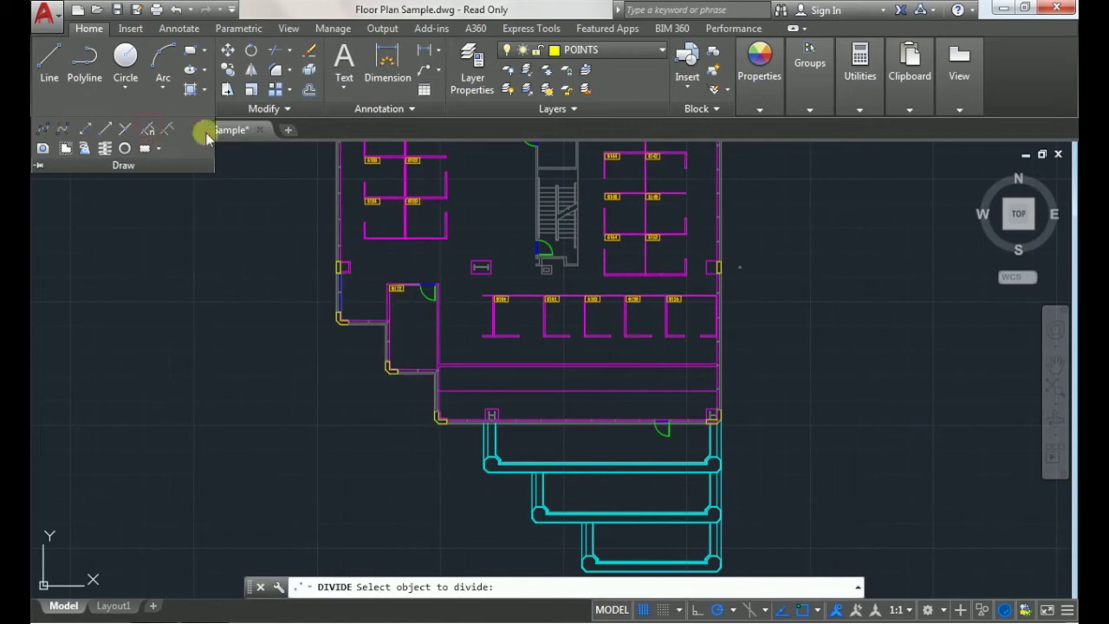
scroll(576, 406, up, 2)
middle_drag(579, 398, 537, 389)
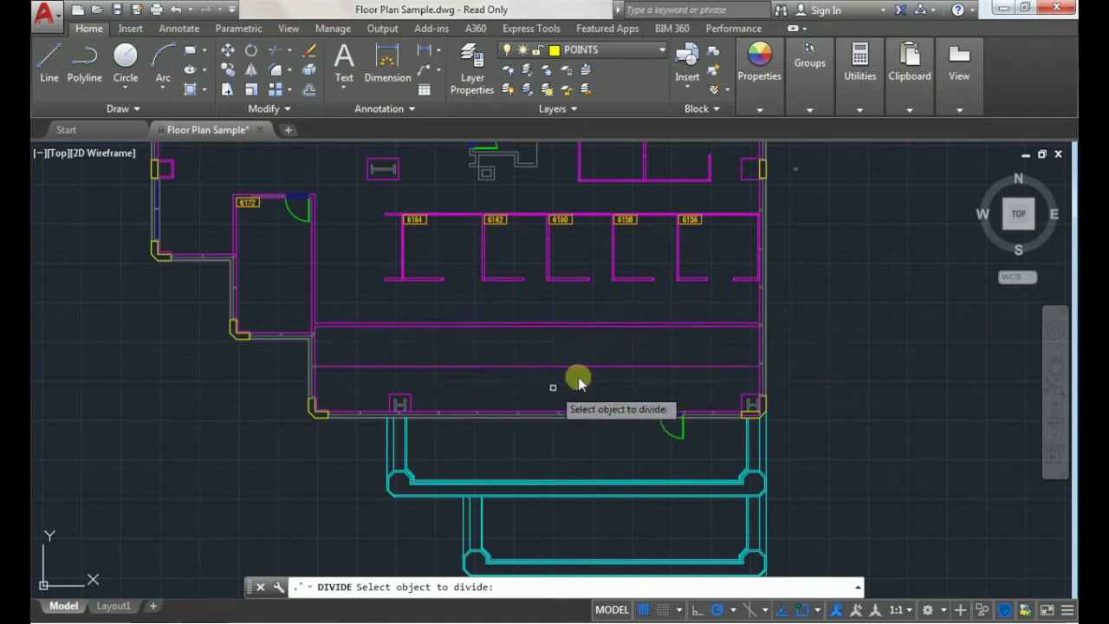
click(457, 368)
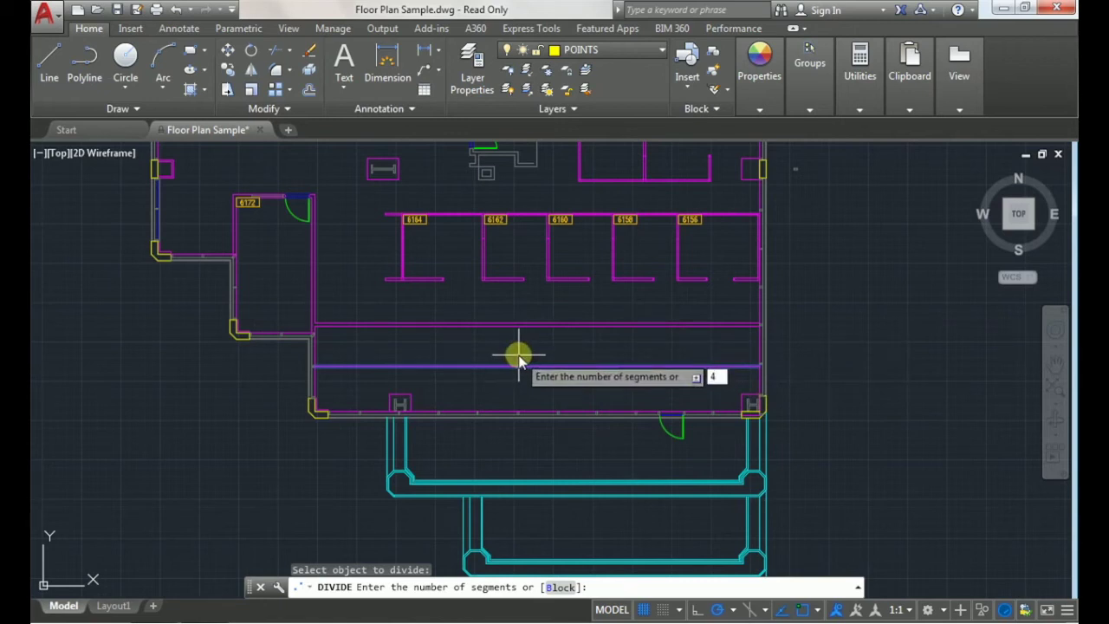
key(Return)
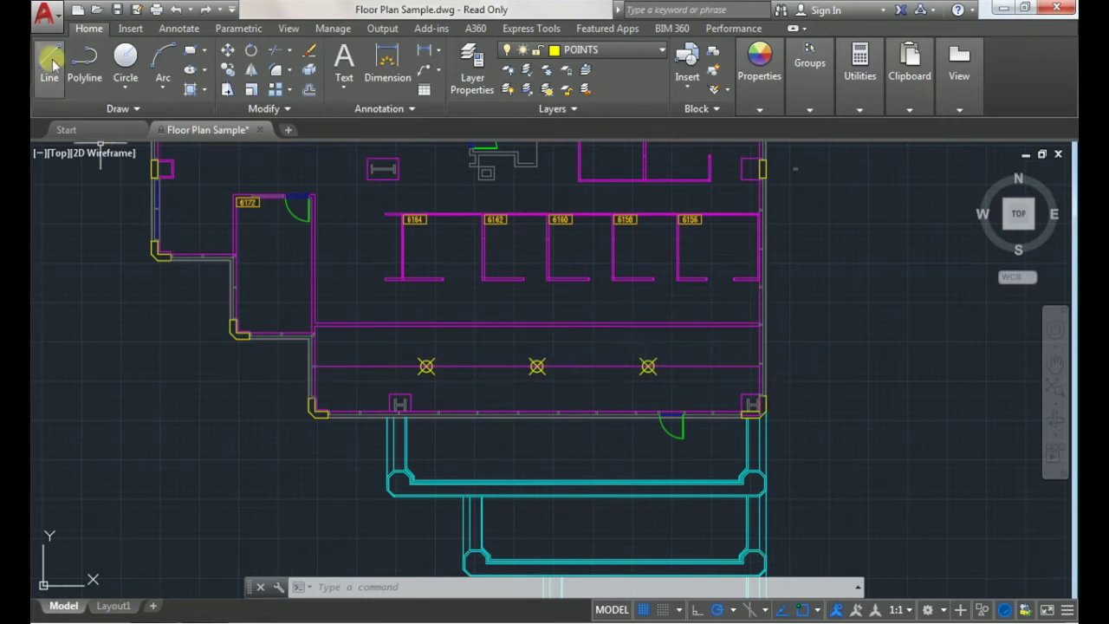
Make E-B-FURR the current layer.
click(589, 50)
scroll(610, 139, up, 3)
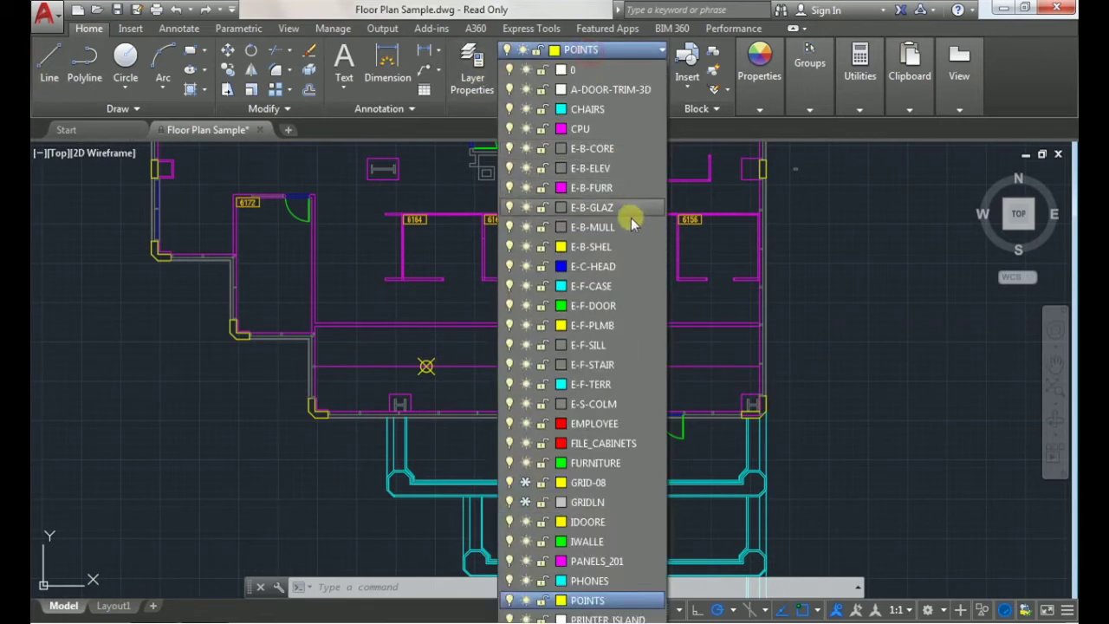
click(628, 195)
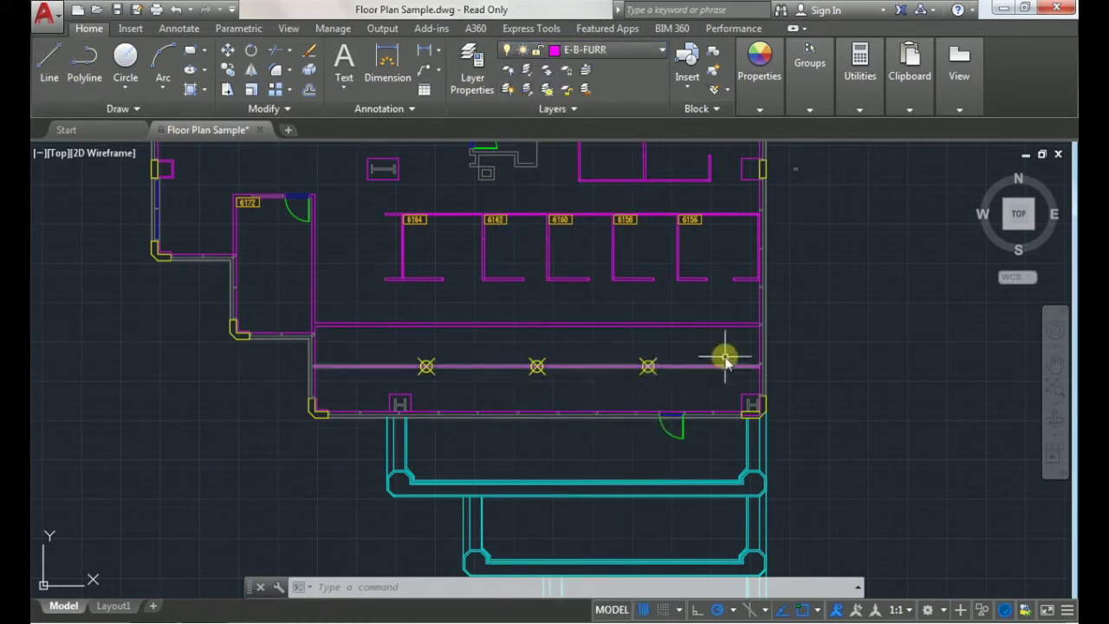
Try to turn on the Node object snap.
click(817, 611)
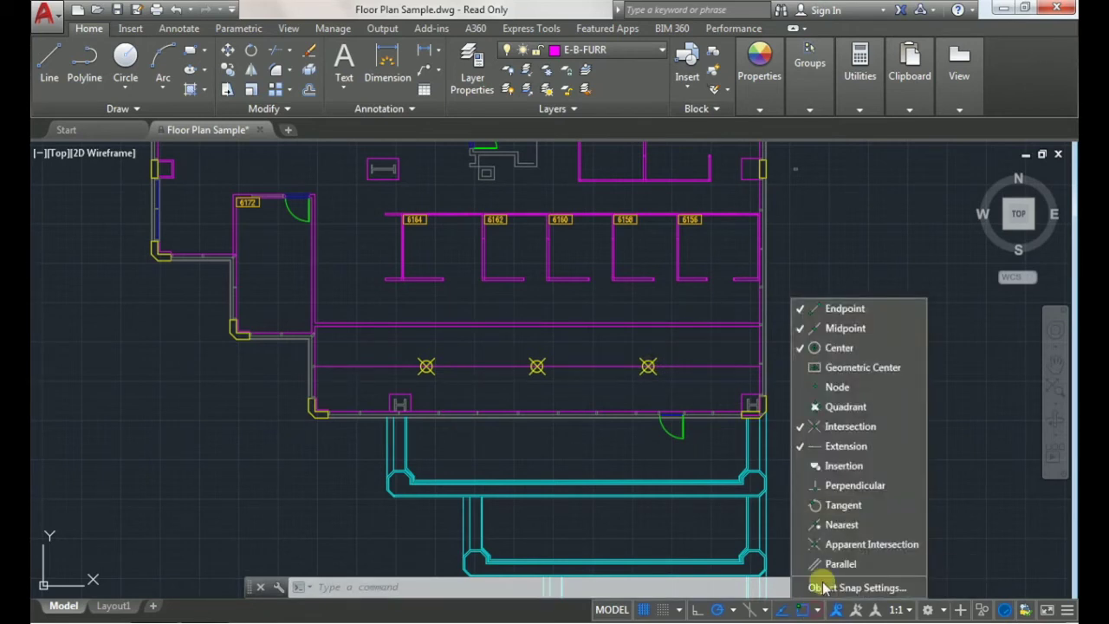
click(819, 388)
click(477, 346)
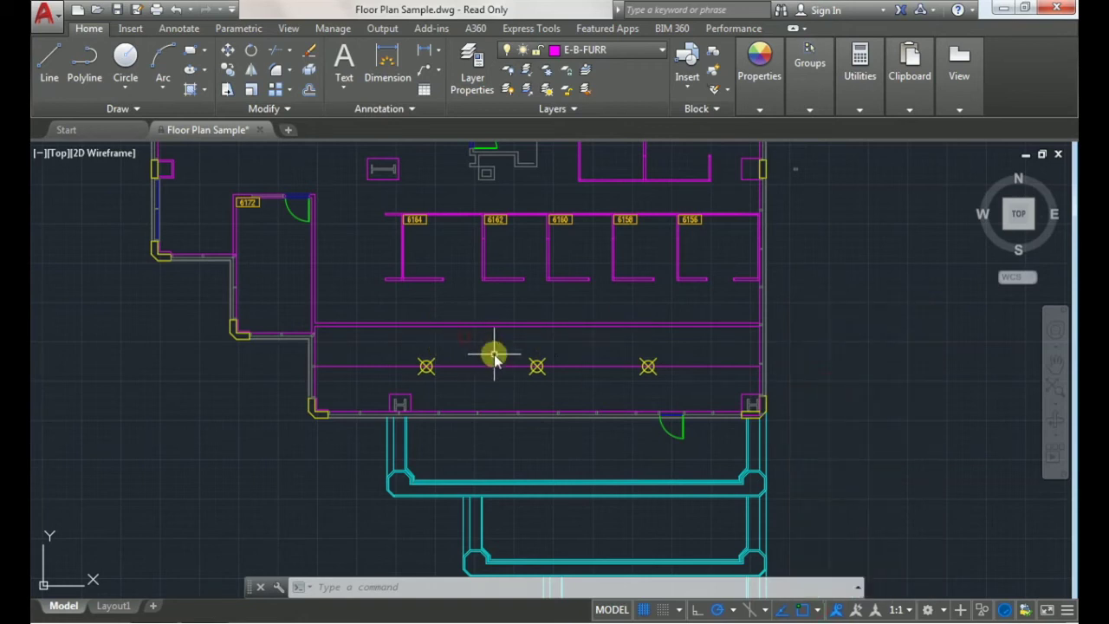
Turn on the Node object snap and draw a vertical line from the leftmost point marker up to the room's upper wall.
click(49, 65)
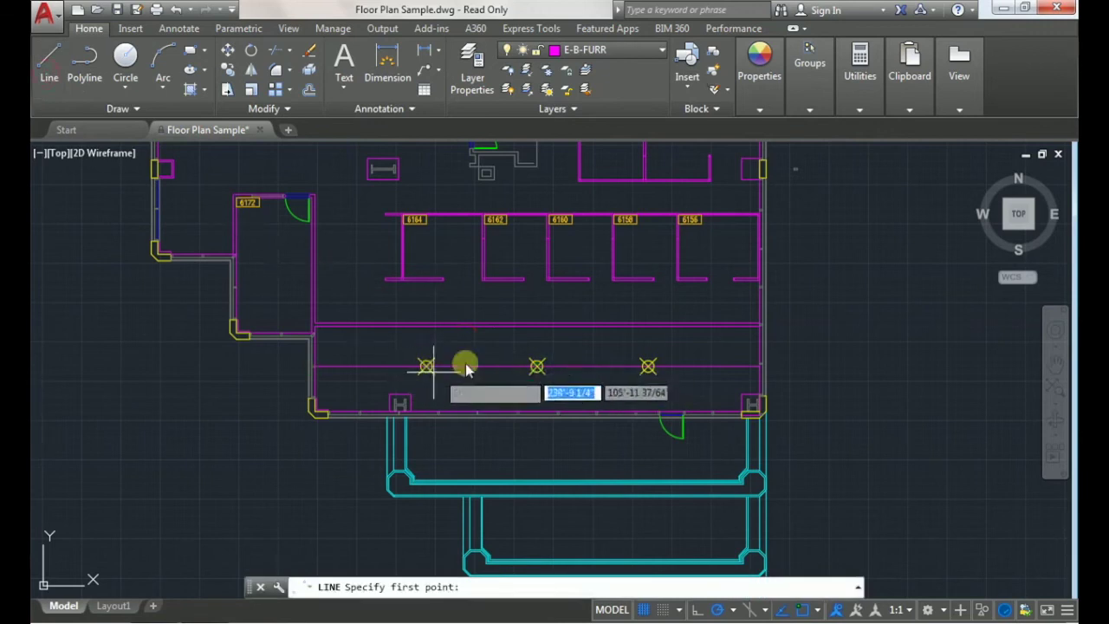
click(819, 612)
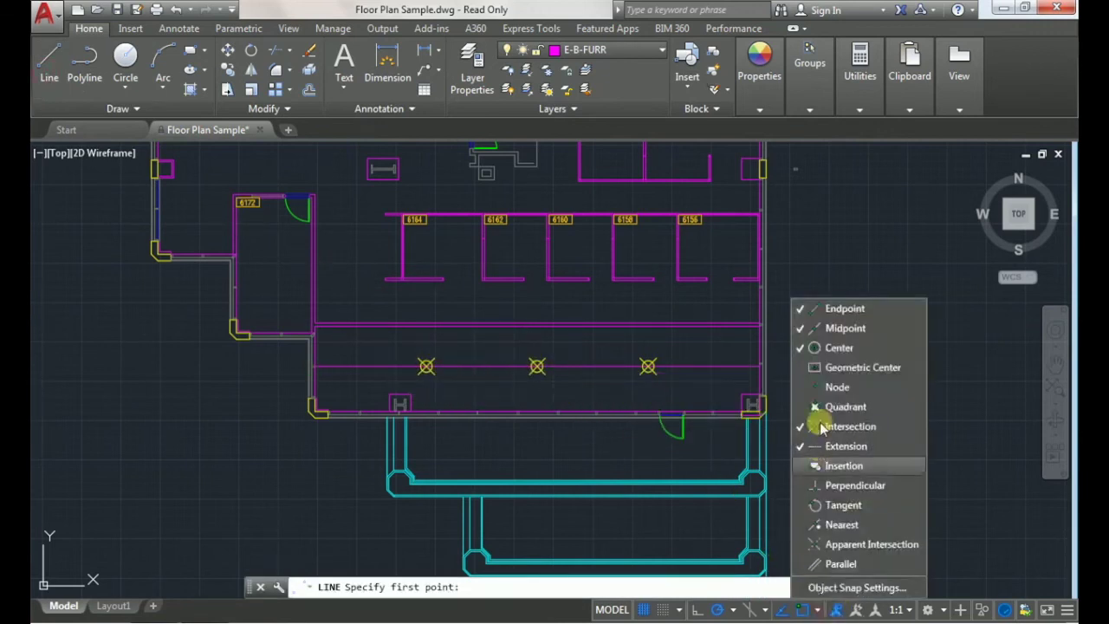
click(836, 386)
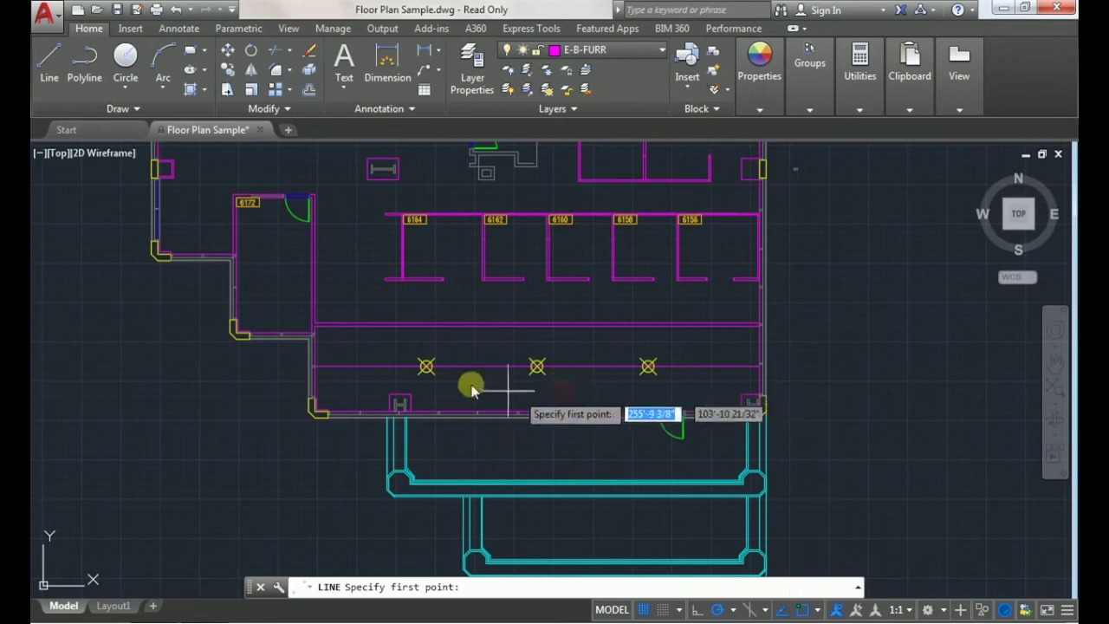
scroll(433, 368, up, 2)
click(422, 357)
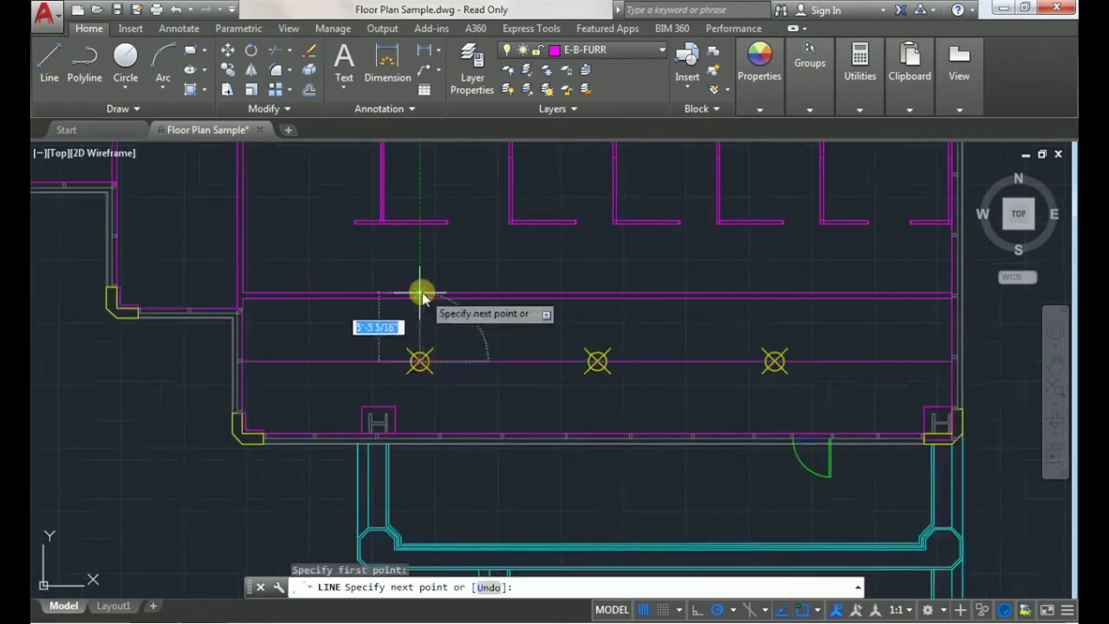
click(422, 295)
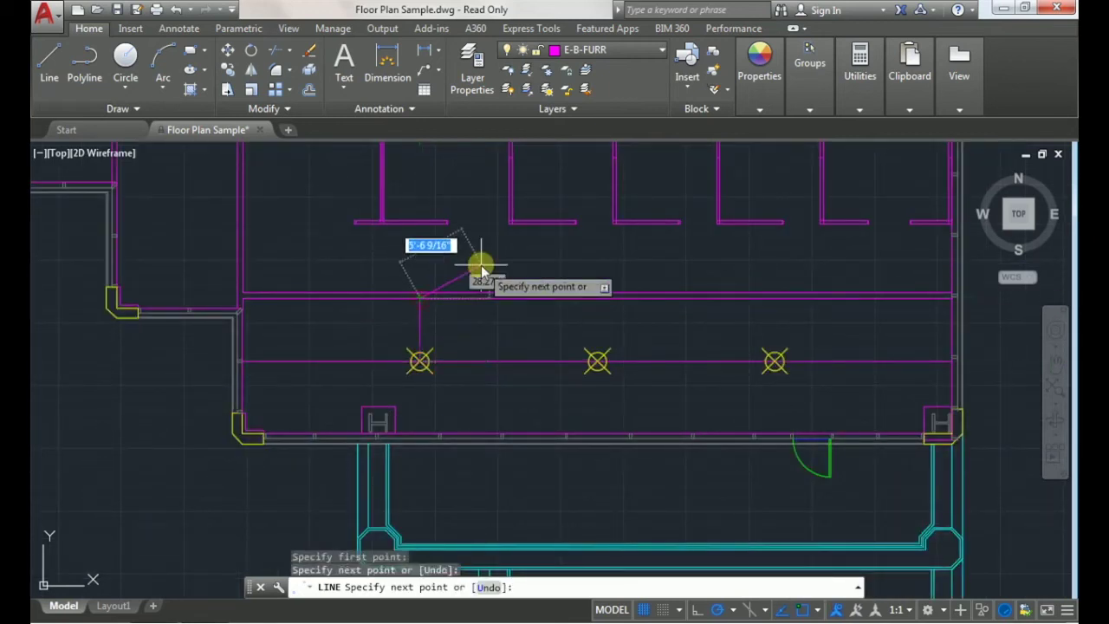
key(Escape)
Extend the new vertical line down to the room's lower wall.
text(ex)
key(Return)
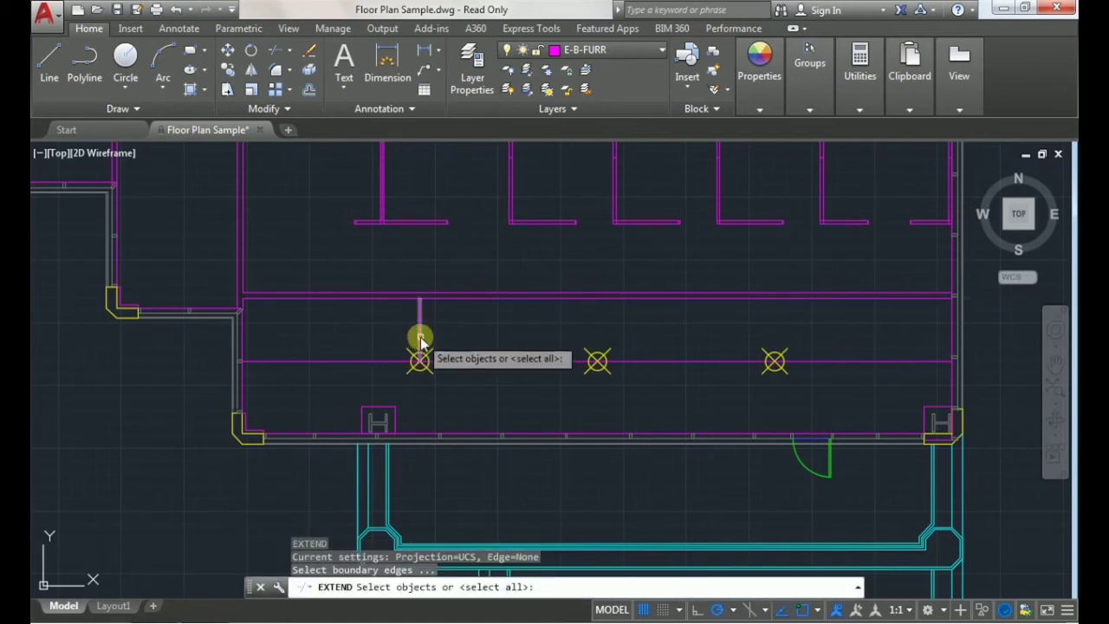
key(Return)
key(Escape)
Copy the vertical line from the leftmost point marker to the middle and rightmost point markers.
click(440, 327)
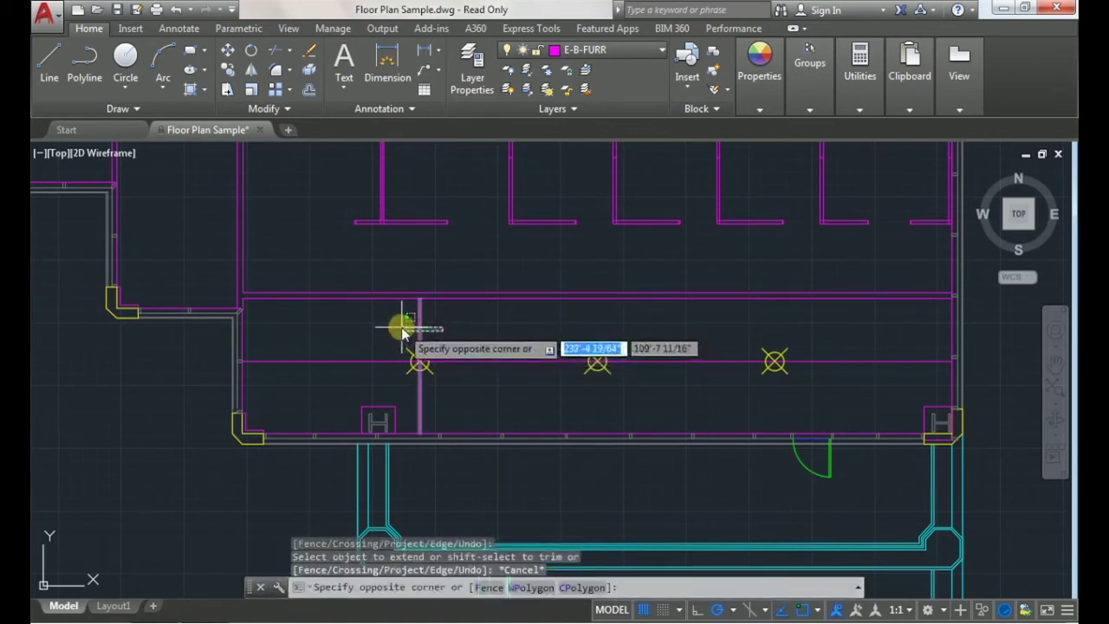
click(396, 321)
right_click(461, 324)
click(526, 360)
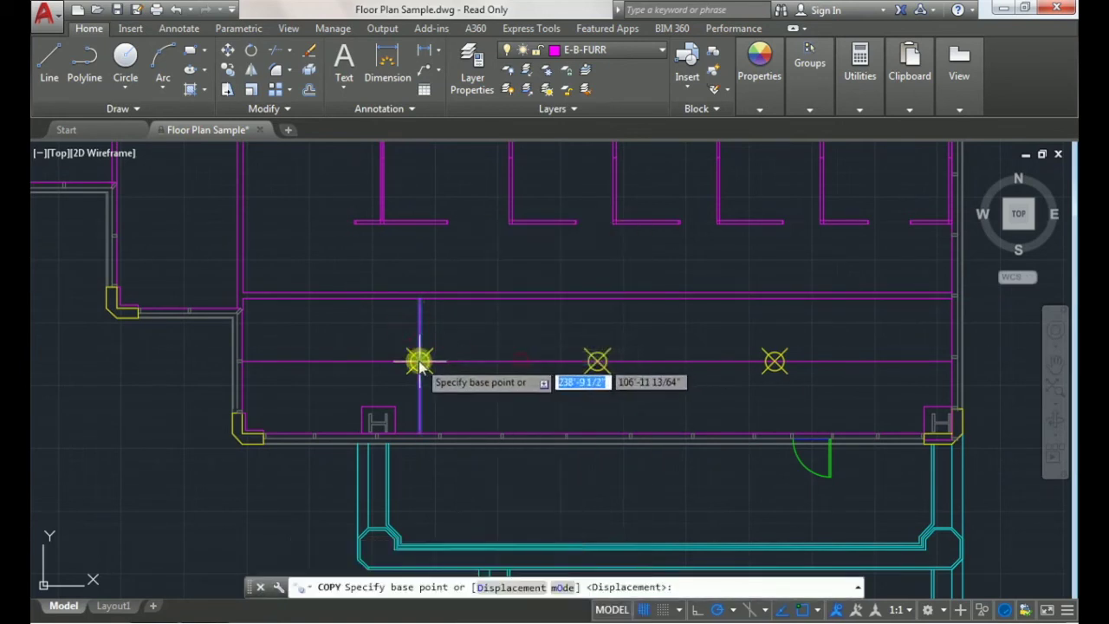
click(419, 361)
click(597, 361)
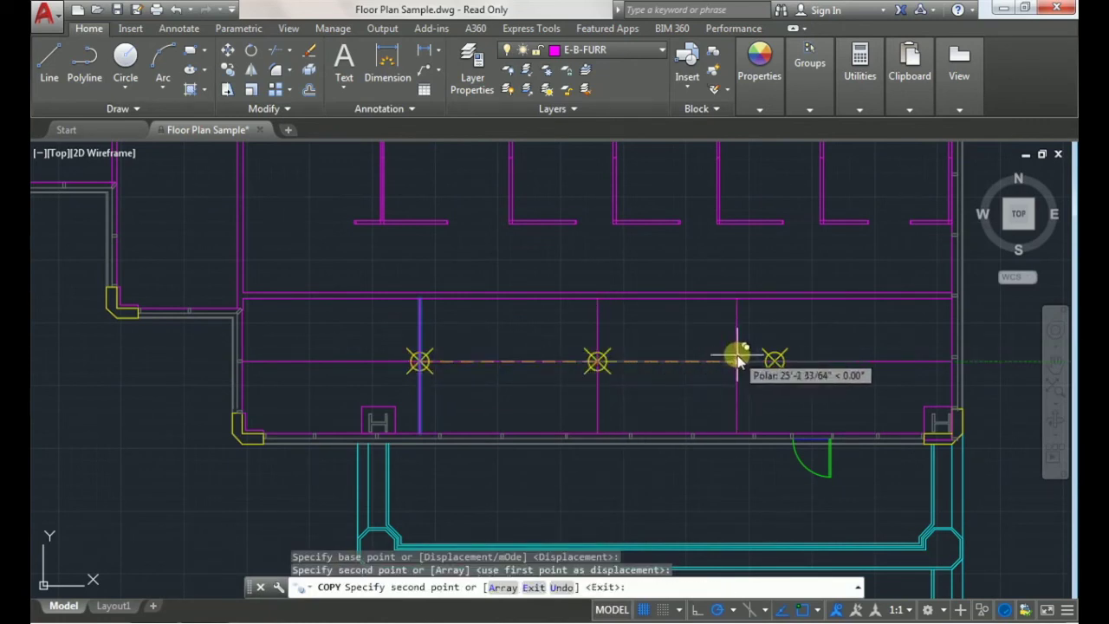
click(774, 362)
key(Escape)
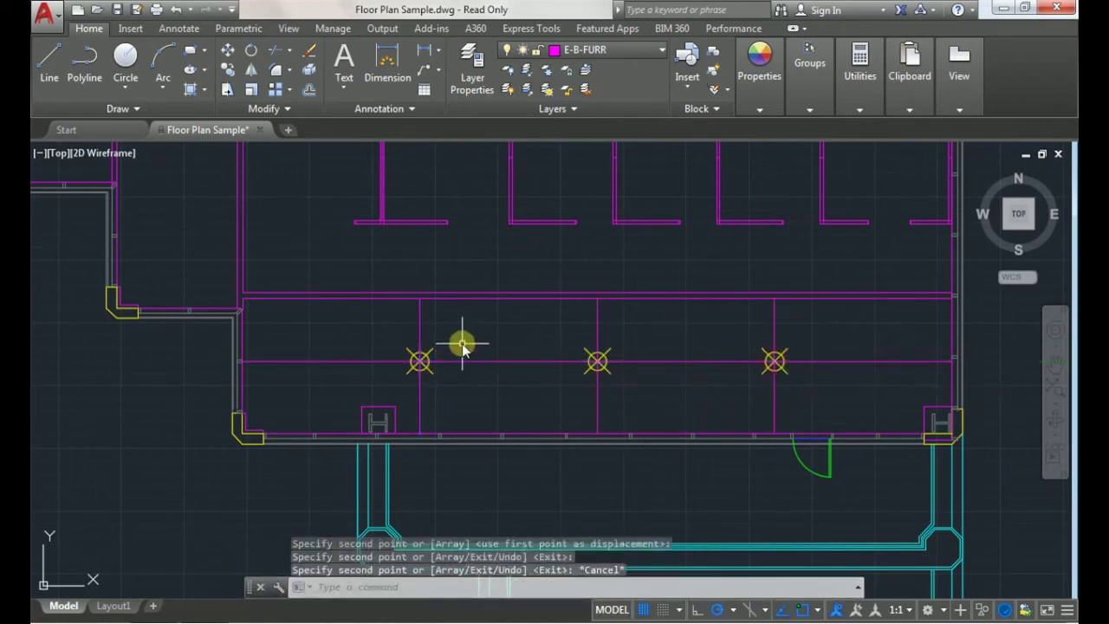
Offset the leftmost vertical partition line 2.5" to both sides.
text(OFFSET)
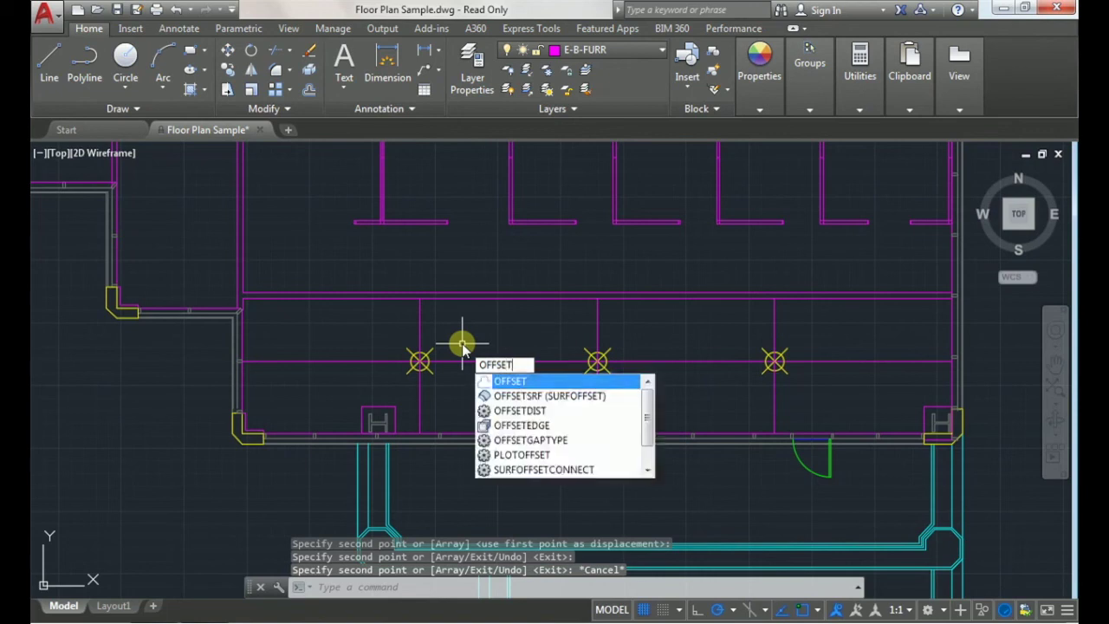
key(Return)
text(2.5')
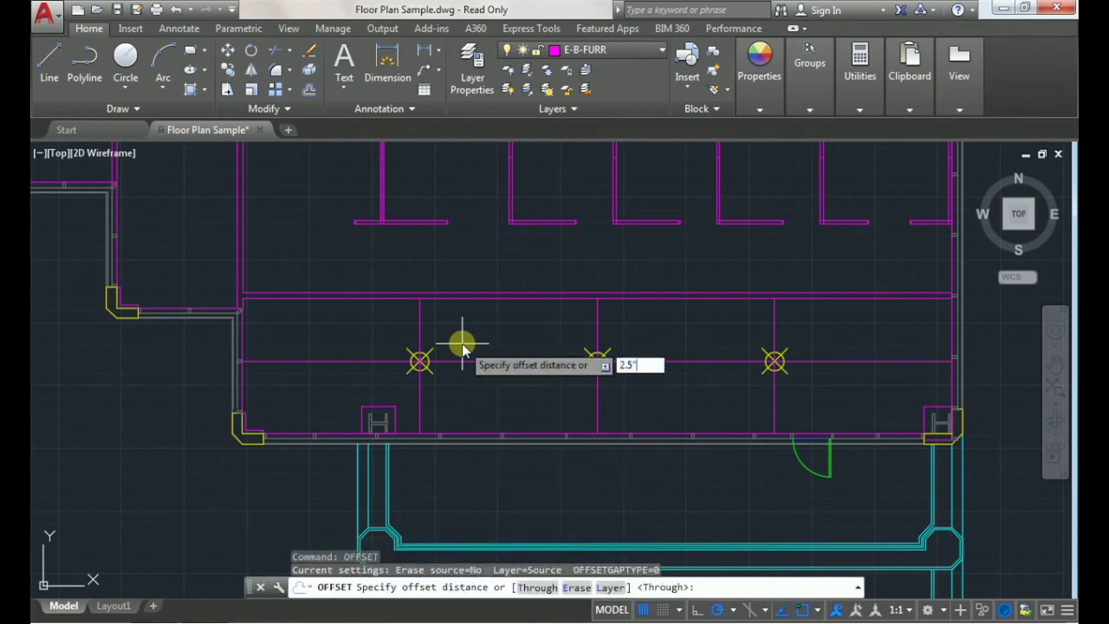
key(Return)
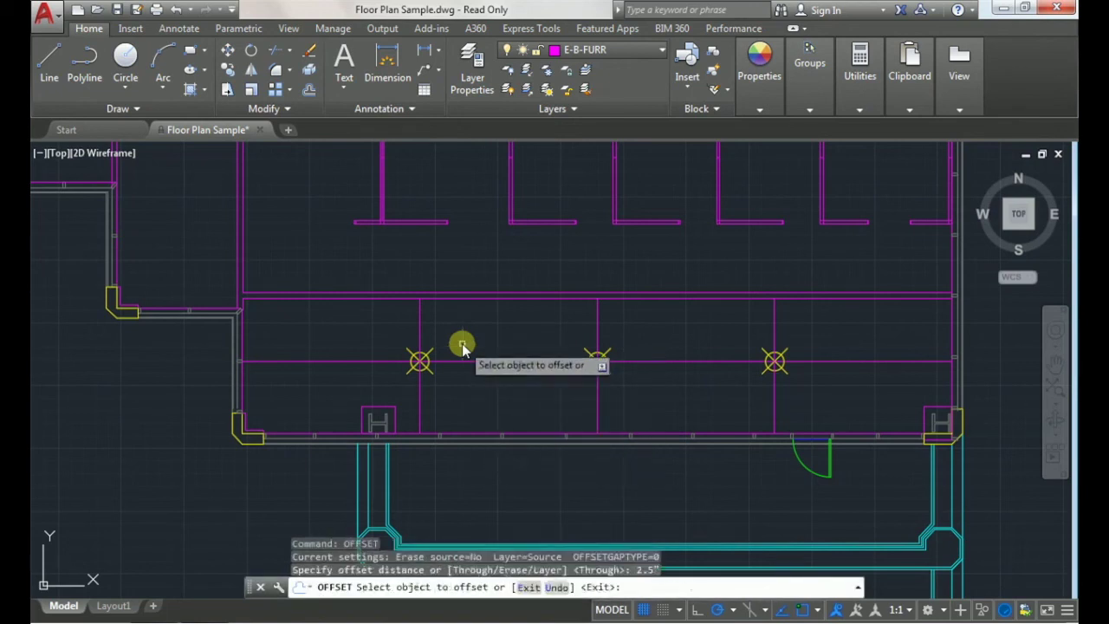
click(421, 321)
click(407, 336)
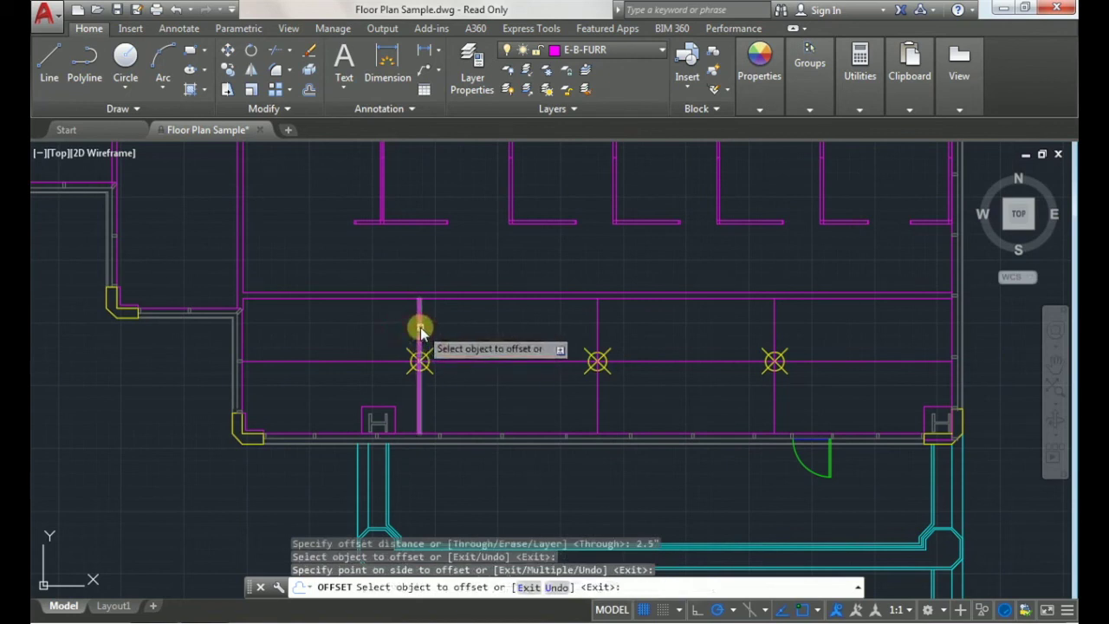
key(Escape)
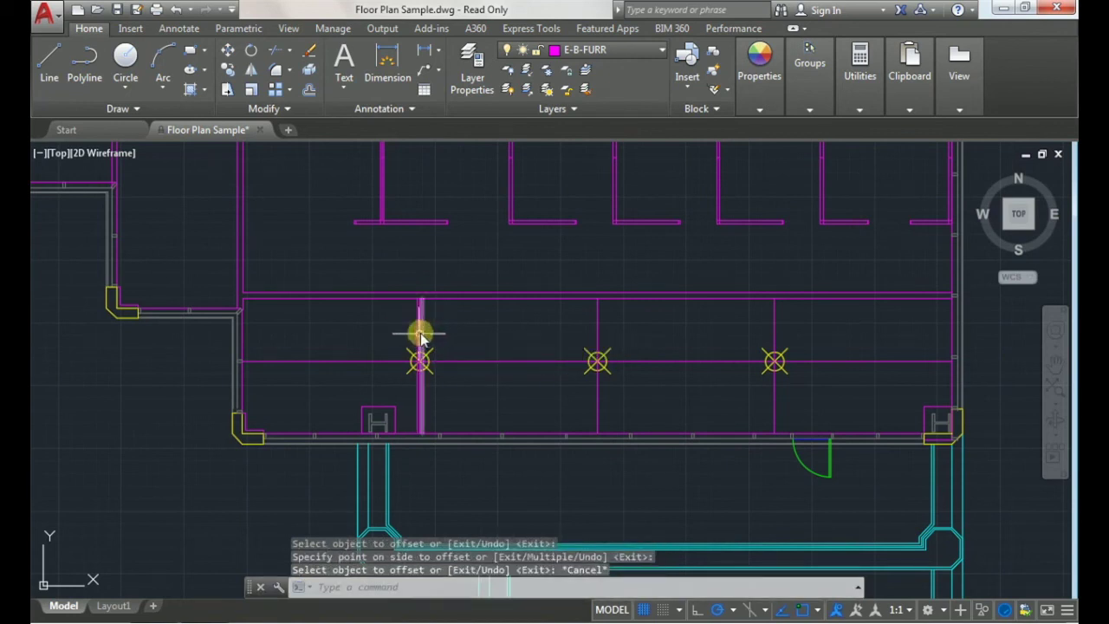
Erase the center line between the two offset lines at the leftmost point marker.
scroll(420, 337, up, 6)
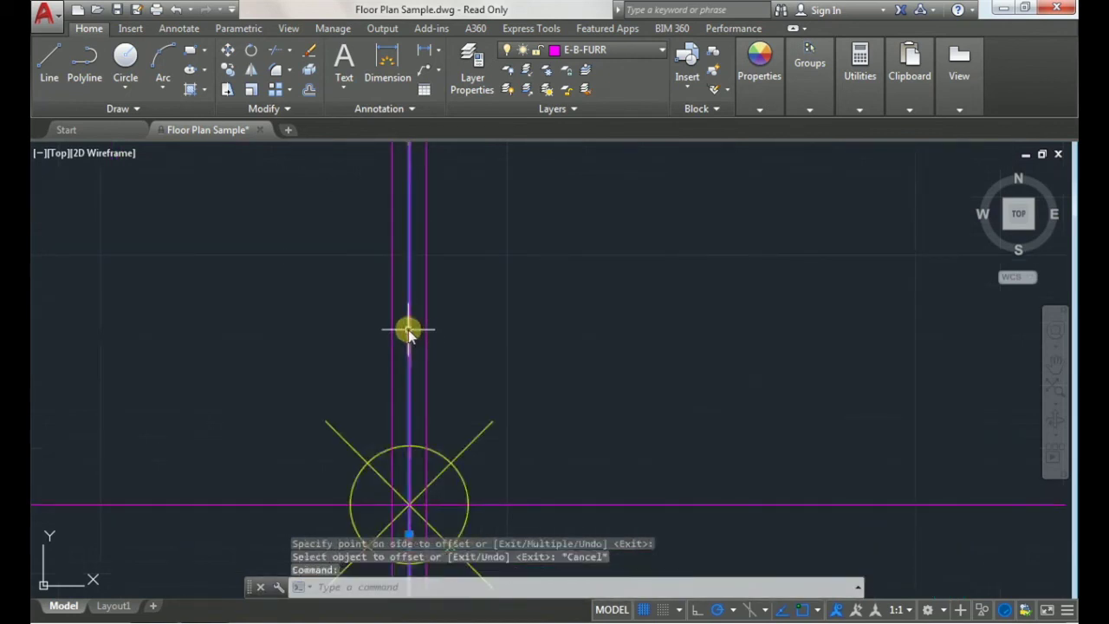
right_click(567, 361)
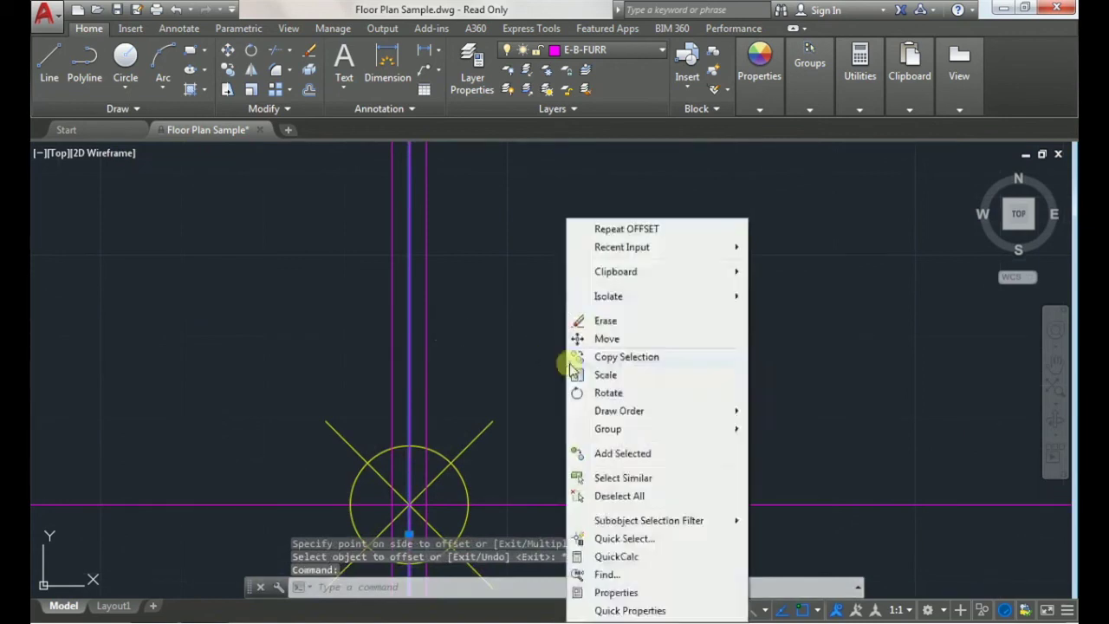
click(611, 321)
scroll(381, 357, down, 5)
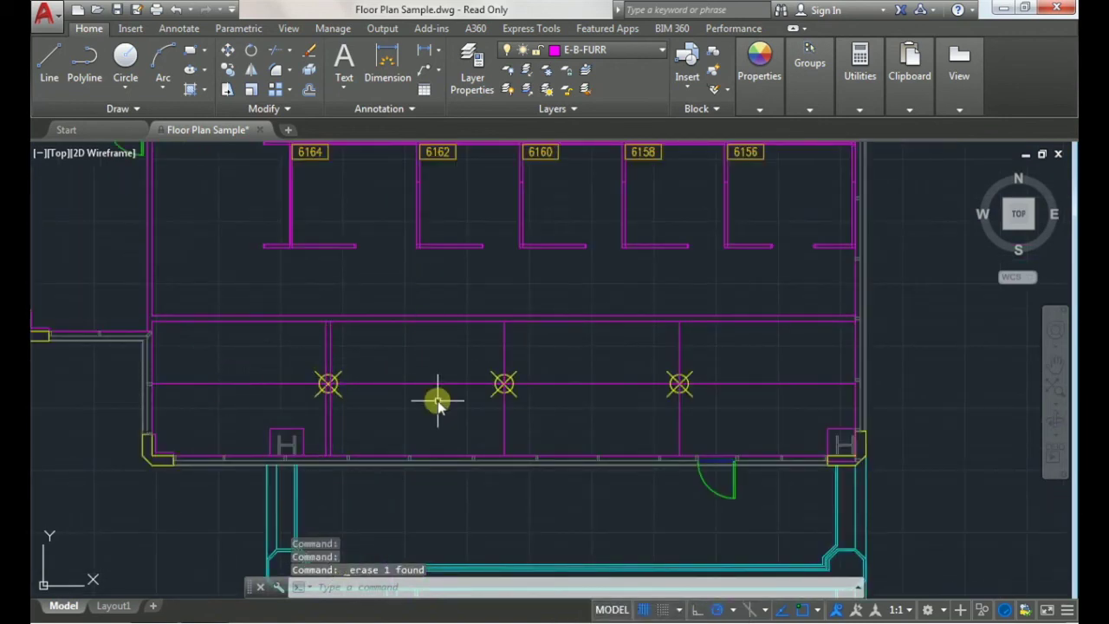